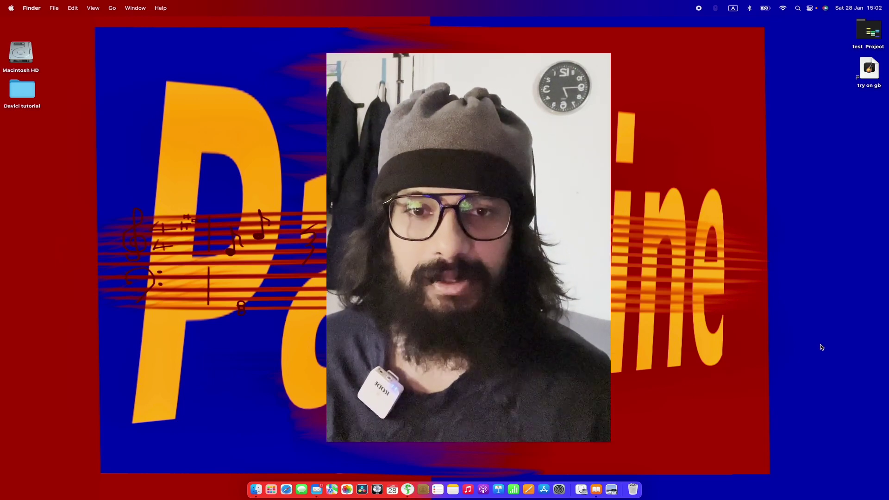
Launch Final Draft 12, move its welcome window aside and open the What's New overview
{"action": "left_click", "coordinate": [408, 487]}
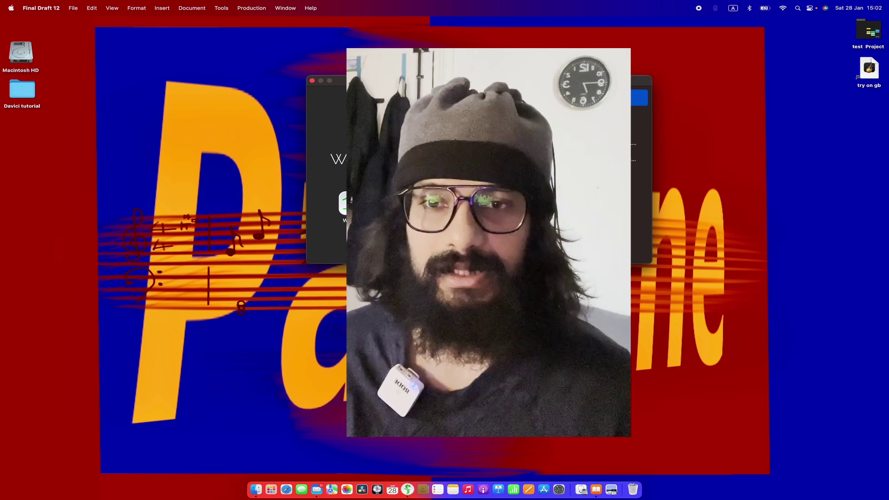
{"action": "left_click_drag", "start_coordinate": [500, 80], "coordinate": [843, 119]}
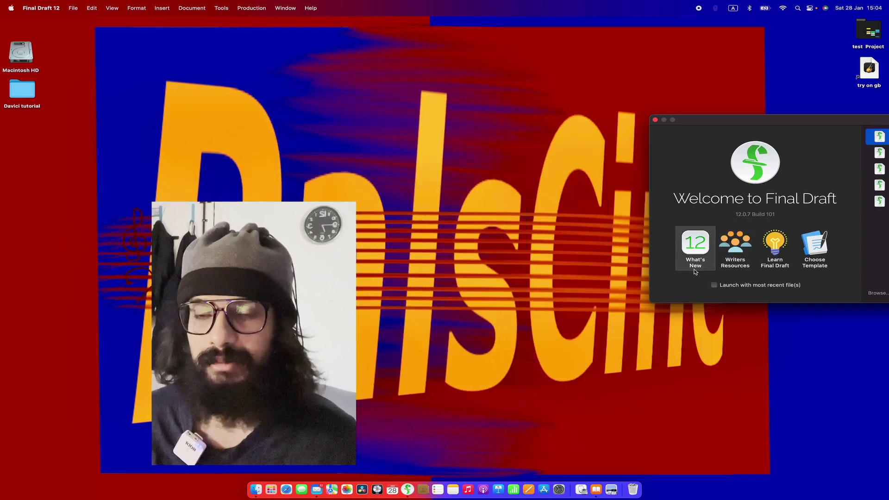
{"action": "left_click", "coordinate": [693, 243]}
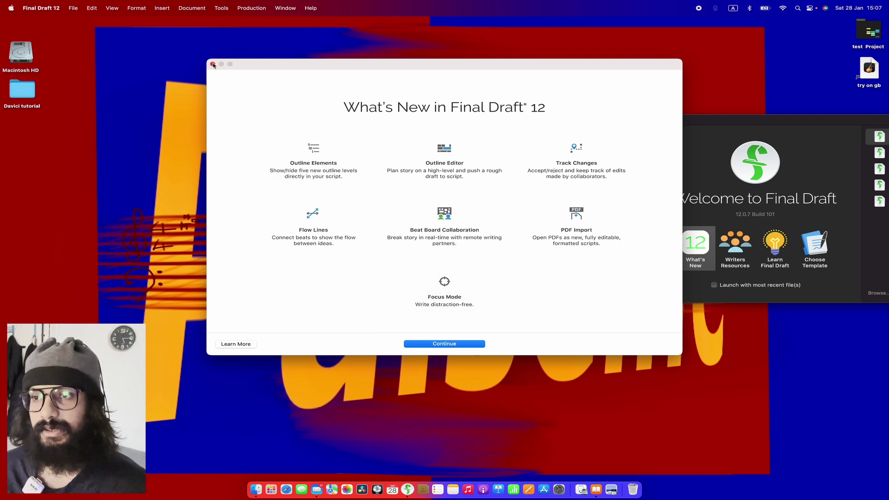
Open the Outline Elements web page from the What's New overview and show the browser full screen
{"action": "left_click", "coordinate": [321, 150]}
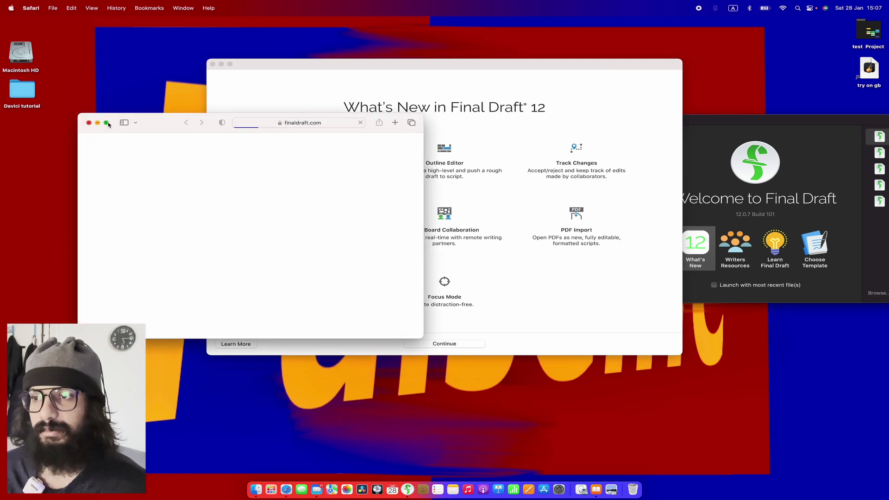
{"action": "mouse_move", "coordinate": [106, 123]}
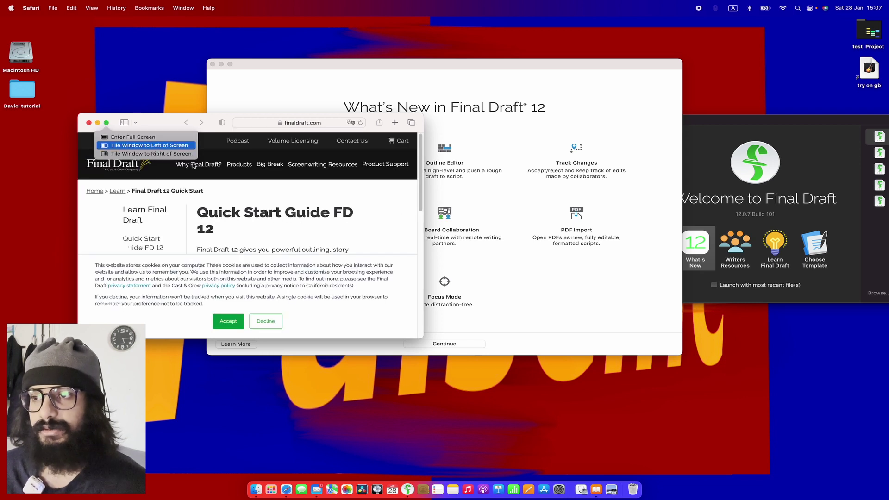
{"action": "left_click", "coordinate": [106, 123]}
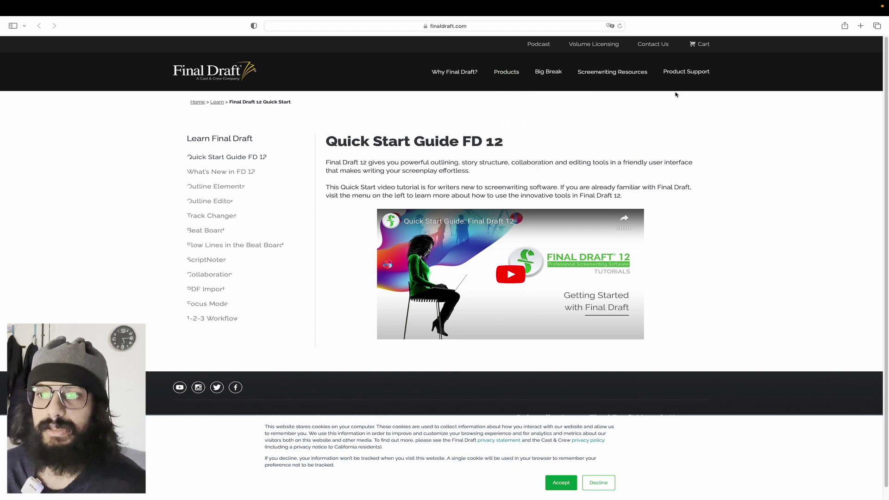
View the Final Draft 12 Educational product page on the website, and close the browser window and the What's New overview
{"action": "mouse_move", "coordinate": [510, 74]}
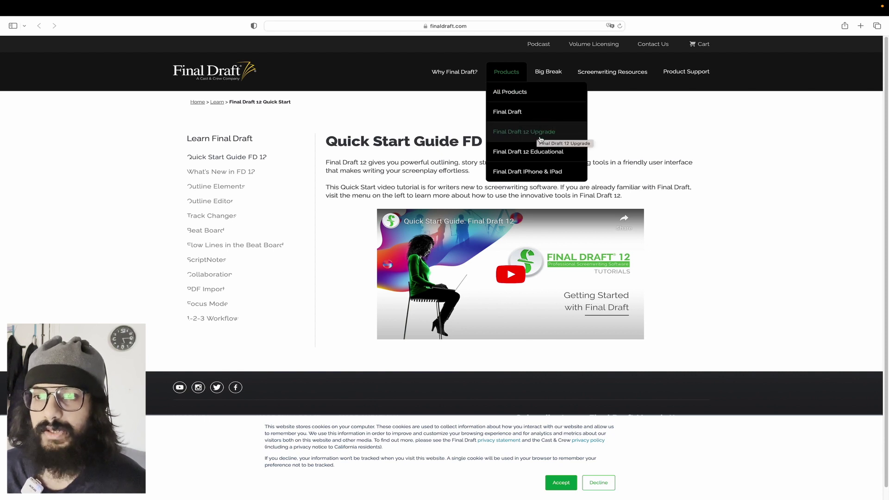
{"action": "left_click", "coordinate": [508, 115]}
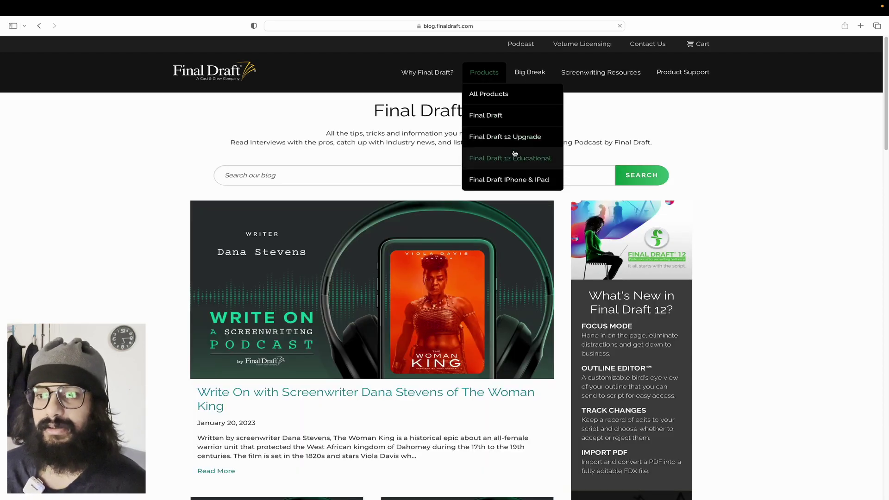
{"action": "left_click", "coordinate": [514, 156]}
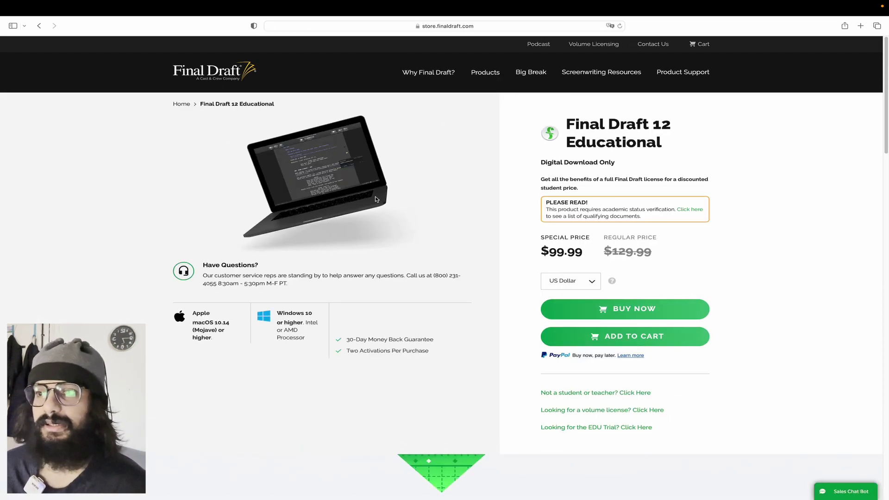
{"action": "left_click", "coordinate": [13, 26]}
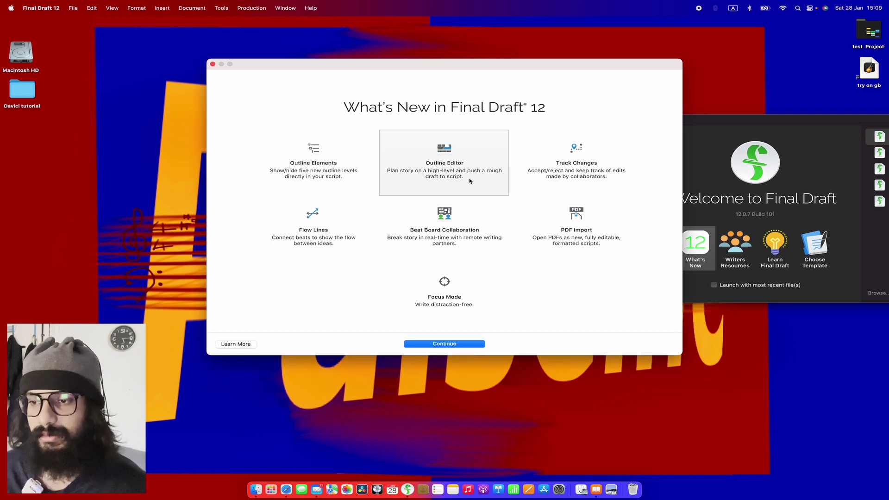
{"action": "left_click", "coordinate": [212, 65]}
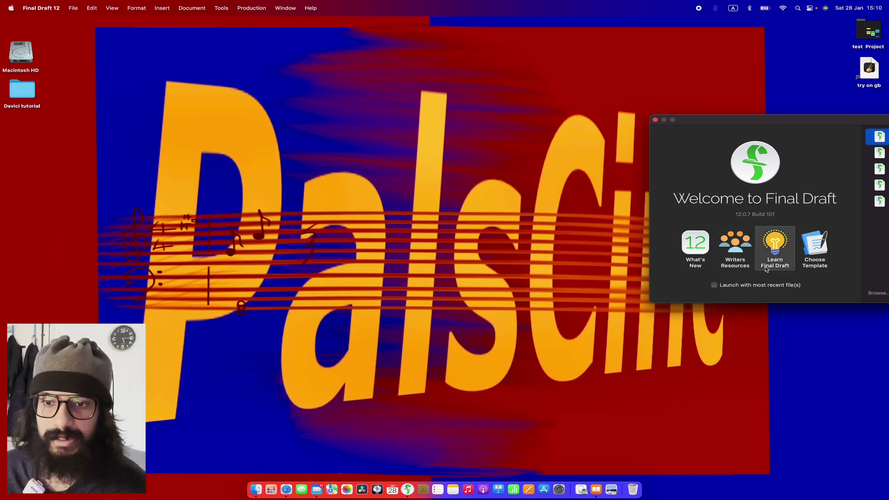
Open the Learn Final Draft website full screen, view the Quick Start Guide and Outline Elements tutorial pages, and close the browser window
{"action": "left_click", "coordinate": [782, 260]}
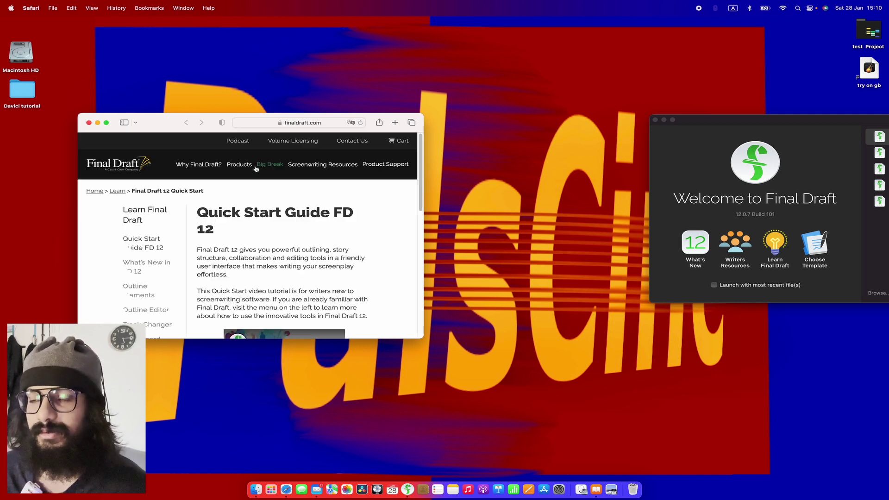
{"action": "scroll", "coordinate": [293, 266], "scroll_direction": "down", "scroll_amount": 4}
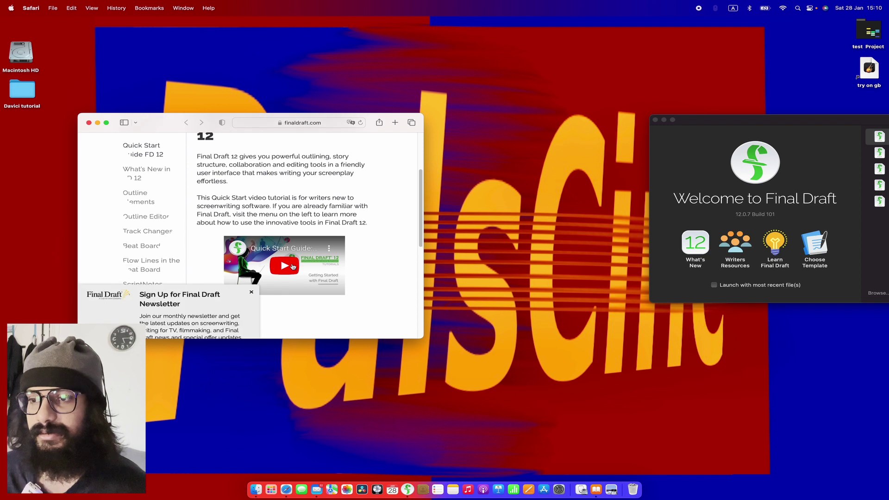
{"action": "left_click", "coordinate": [105, 124]}
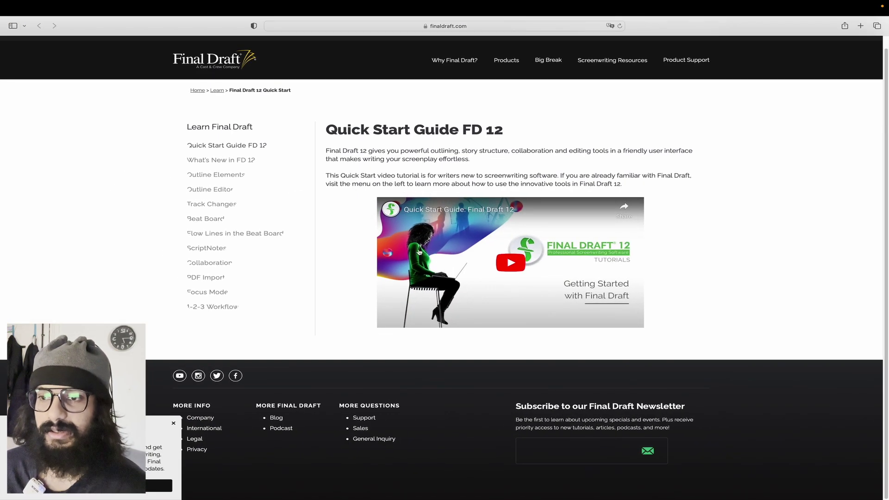
{"action": "scroll", "coordinate": [290, 203], "scroll_direction": "up", "scroll_amount": 1}
{"action": "scroll", "coordinate": [359, 168], "scroll_direction": "down", "scroll_amount": 1}
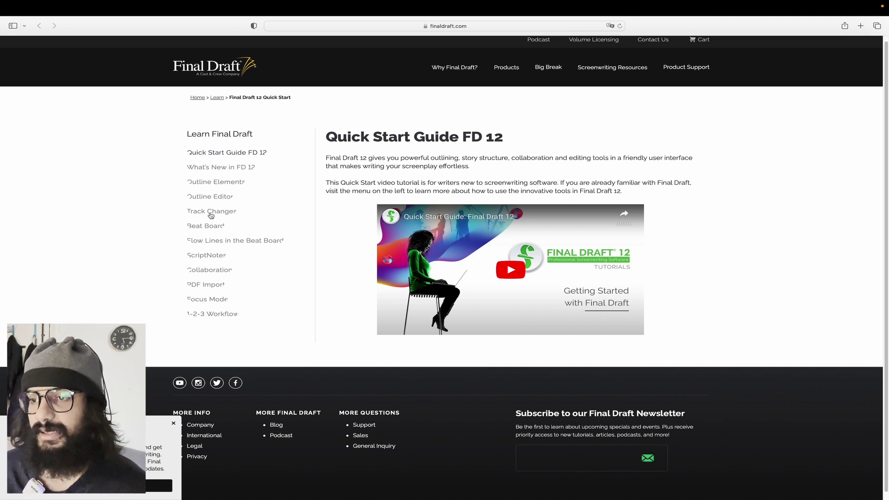
{"action": "scroll", "coordinate": [211, 319], "scroll_direction": "up", "scroll_amount": 1}
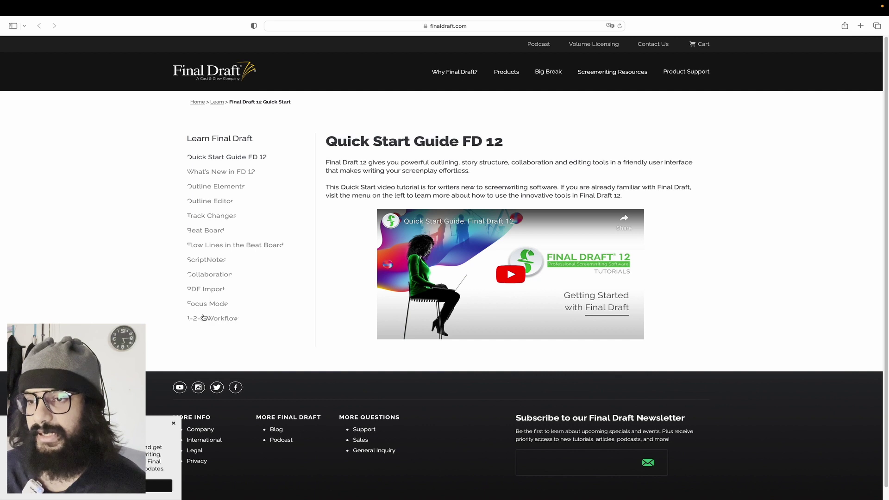
{"action": "left_click", "coordinate": [203, 187]}
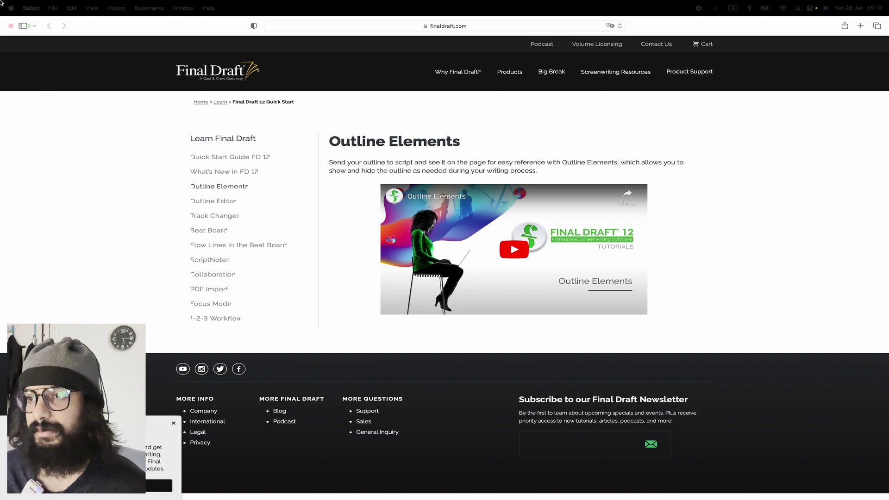
{"action": "left_click", "coordinate": [9, 26]}
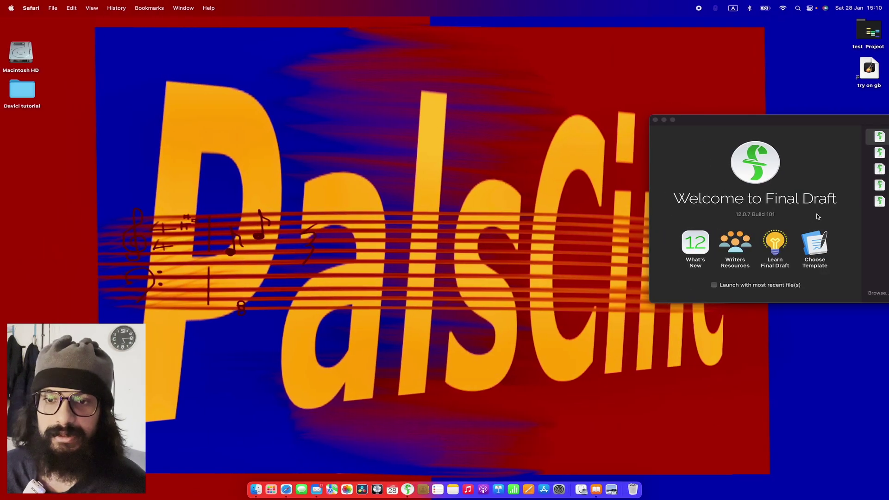
Open the Writers Resources web page from the welcome window and show it full screen
{"action": "left_click", "coordinate": [743, 240]}
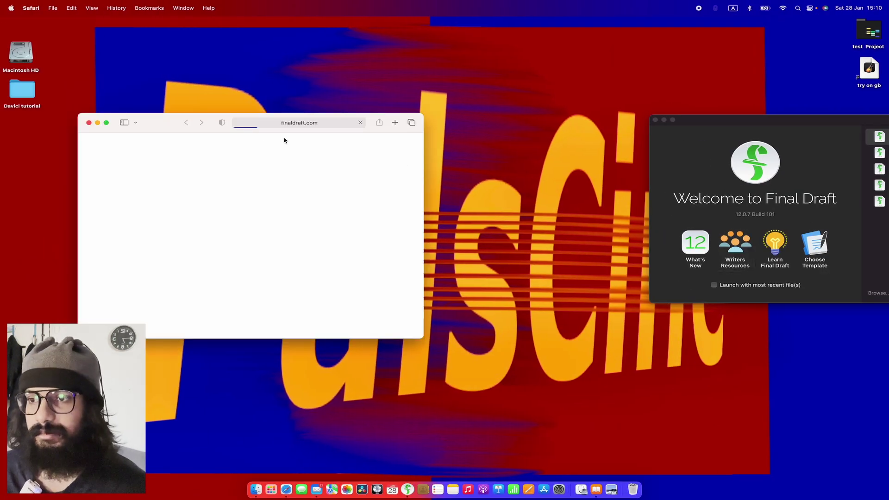
{"action": "left_click_drag", "start_coordinate": [172, 124], "coordinate": [284, 81]}
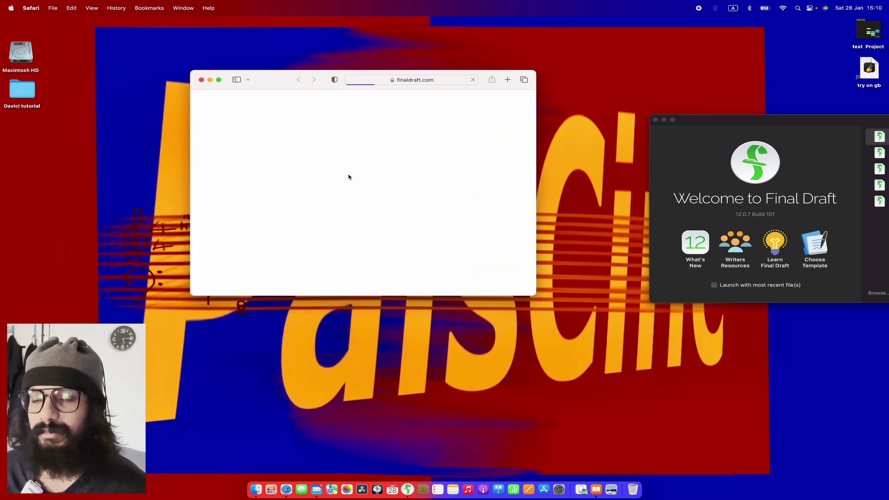
{"action": "left_click", "coordinate": [219, 80]}
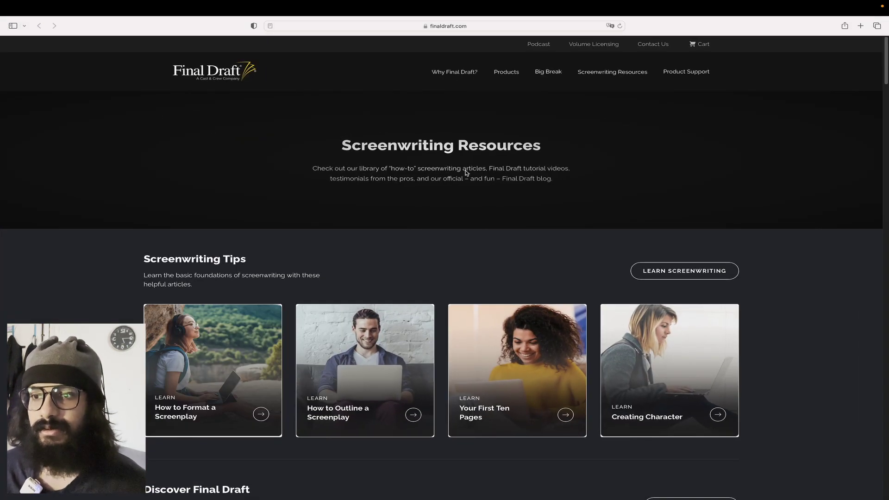
Examine the Screenwriting Tips and Discover Final Draft sections of the Screenwriting Resources page, and close the browser window
{"action": "scroll", "coordinate": [353, 424], "scroll_direction": "down", "scroll_amount": 1}
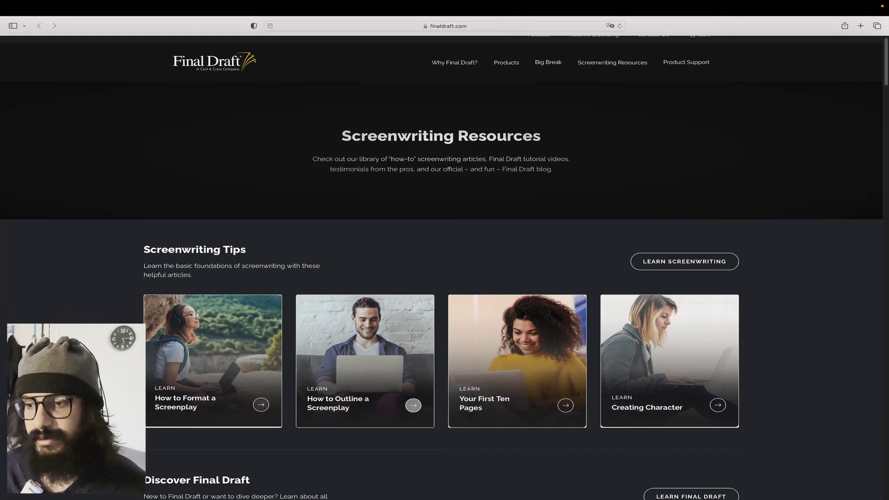
{"action": "scroll", "coordinate": [652, 435], "scroll_direction": "down", "scroll_amount": 1}
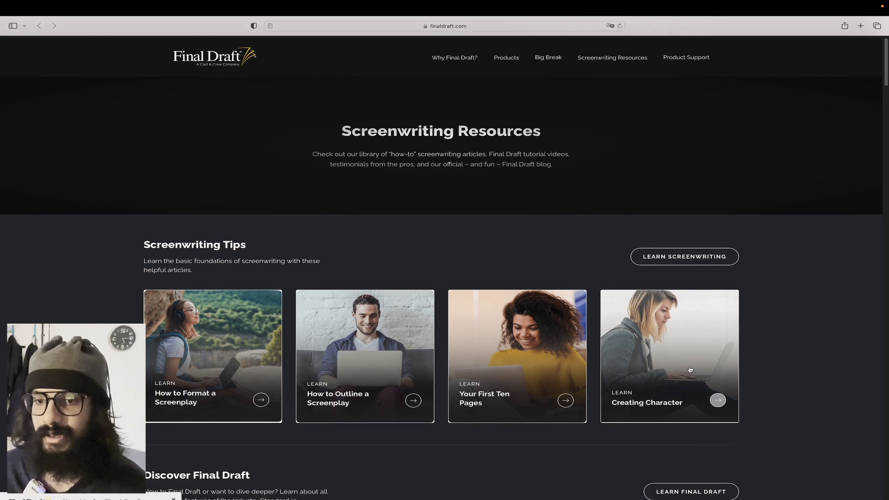
{"action": "scroll", "coordinate": [574, 412], "scroll_direction": "down", "scroll_amount": 5}
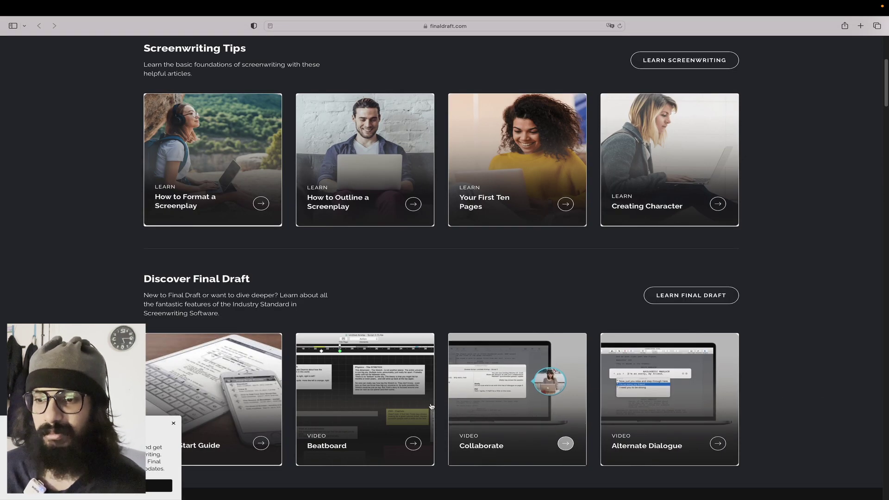
{"action": "scroll", "coordinate": [278, 417], "scroll_direction": "down", "scroll_amount": 2}
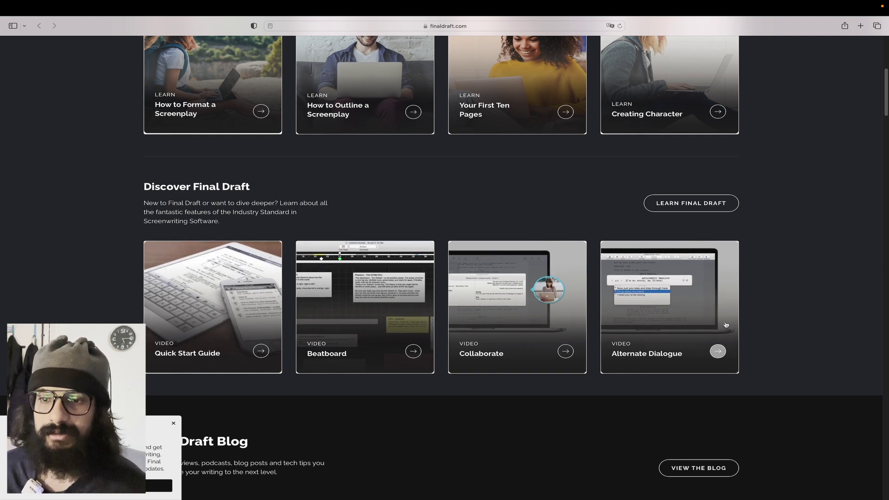
{"action": "scroll", "coordinate": [699, 344], "scroll_direction": "up", "scroll_amount": 5}
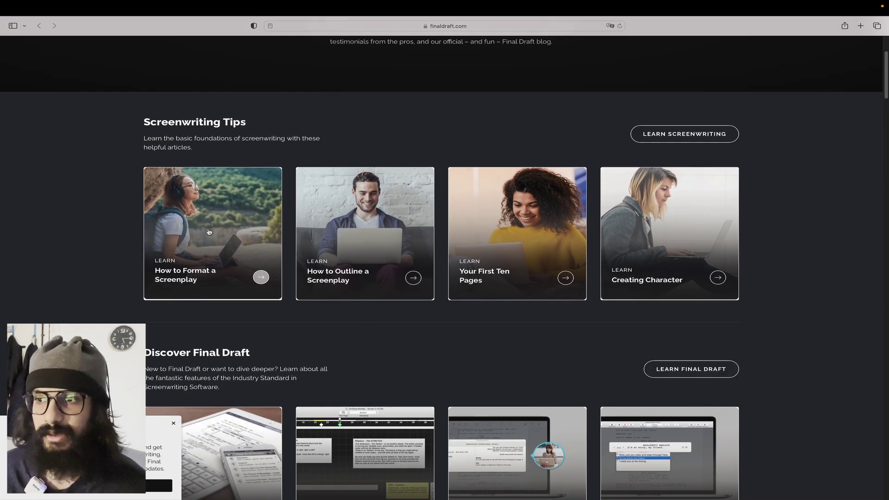
{"action": "scroll", "coordinate": [208, 232], "scroll_direction": "up", "scroll_amount": 4}
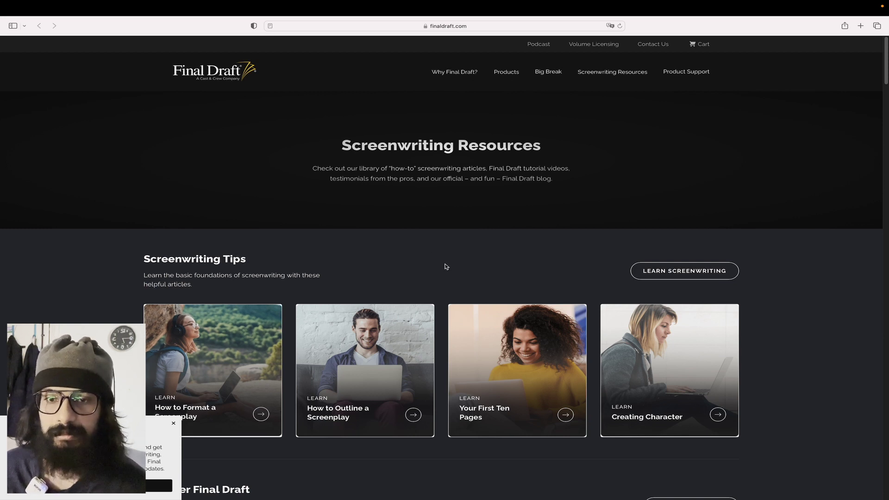
{"action": "scroll", "coordinate": [486, 296], "scroll_direction": "down", "scroll_amount": 2}
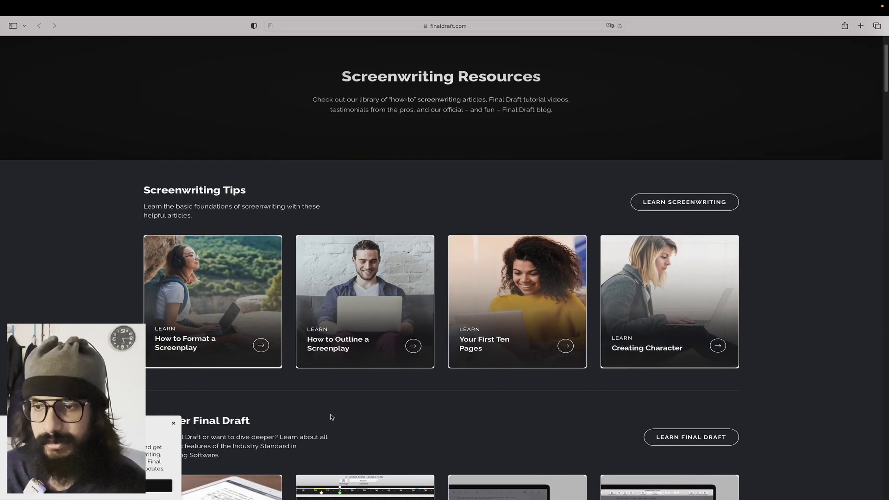
{"action": "scroll", "coordinate": [331, 413], "scroll_direction": "down", "scroll_amount": 1}
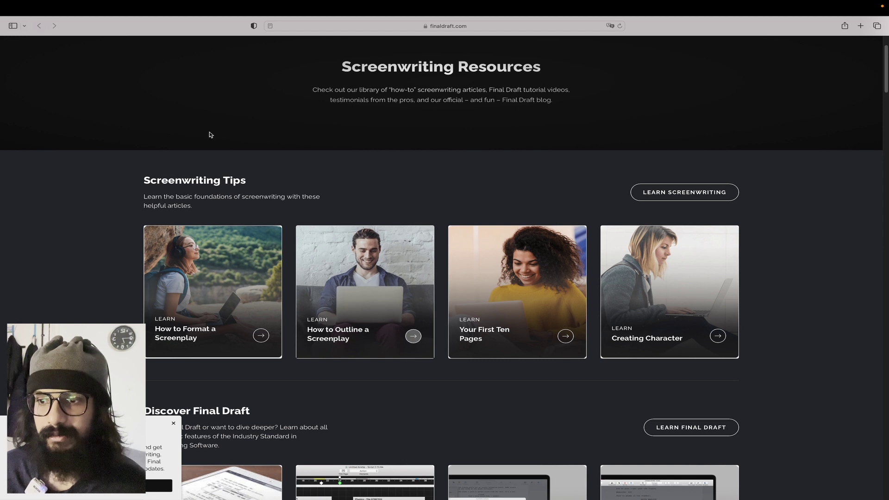
{"action": "mouse_move", "coordinate": [10, 26]}
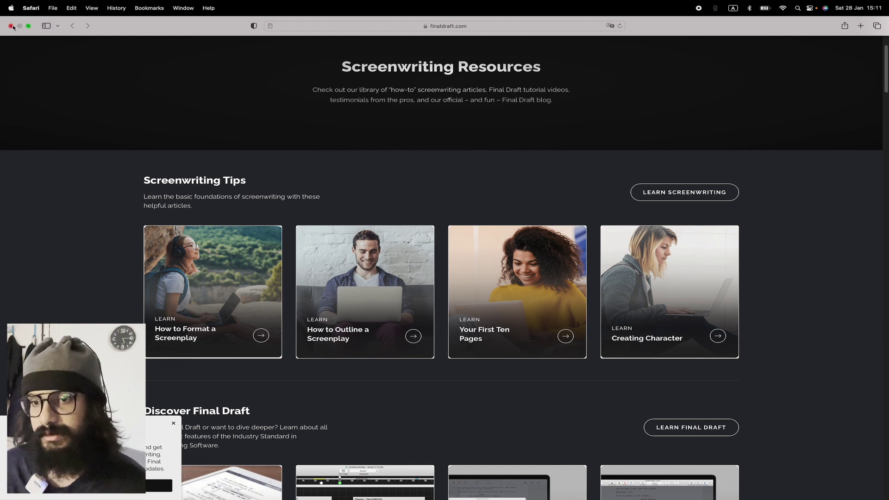
{"action": "left_click", "coordinate": [11, 26]}
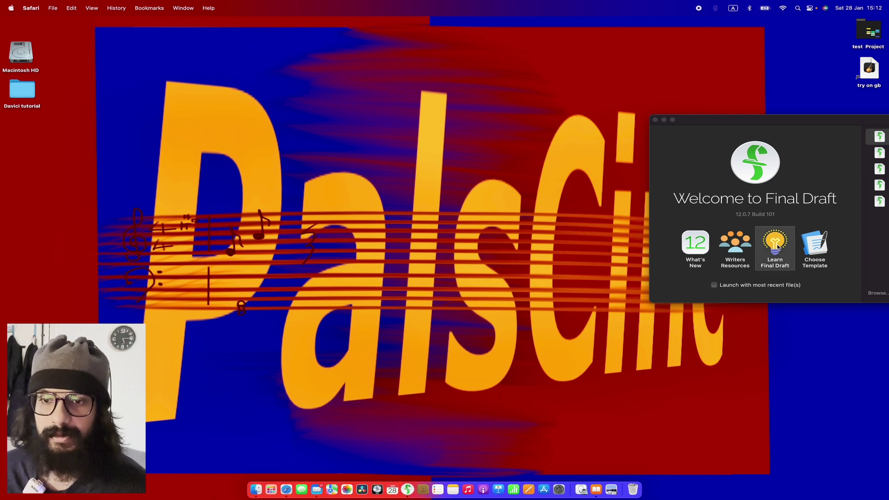
Open the template chooser, look through My Templates and the Structure category, and preview the 4 Acts template
{"action": "left_click", "coordinate": [815, 246]}
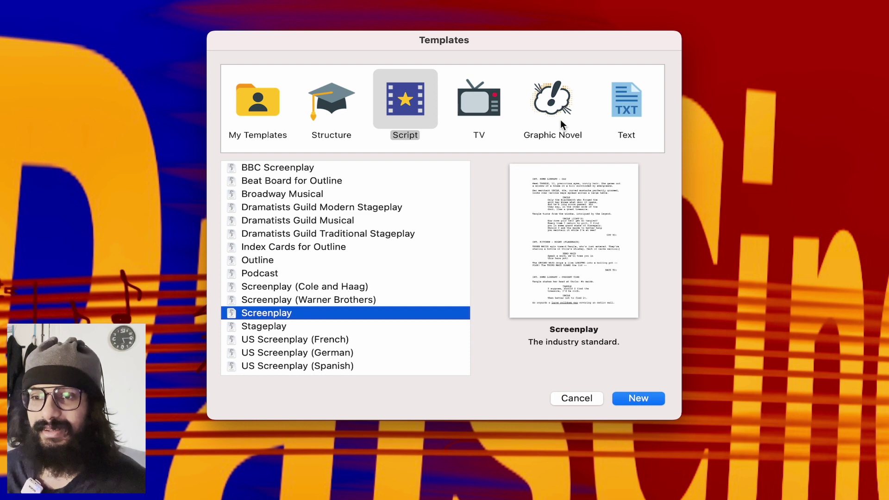
{"action": "left_click", "coordinate": [264, 114]}
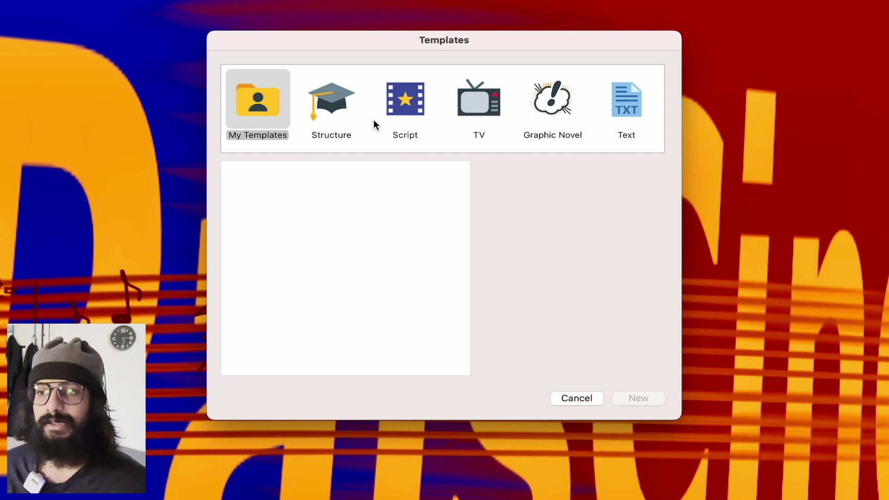
{"action": "left_click", "coordinate": [332, 109]}
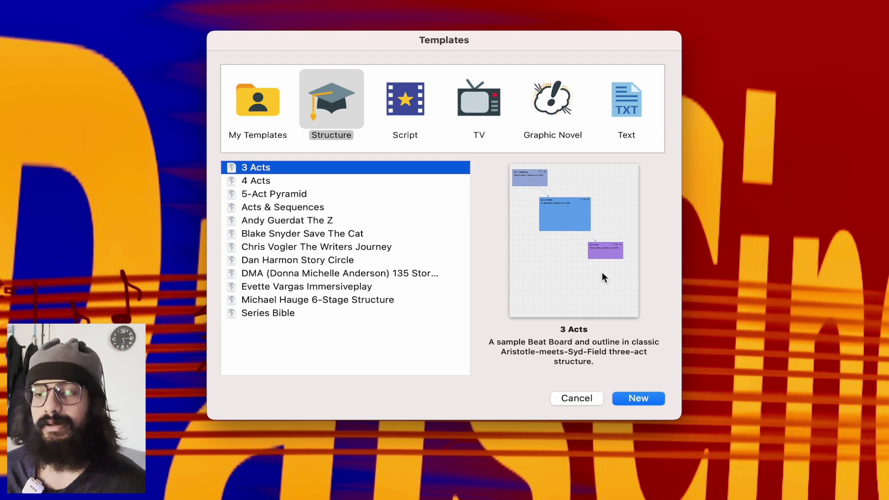
{"action": "left_click", "coordinate": [259, 182]}
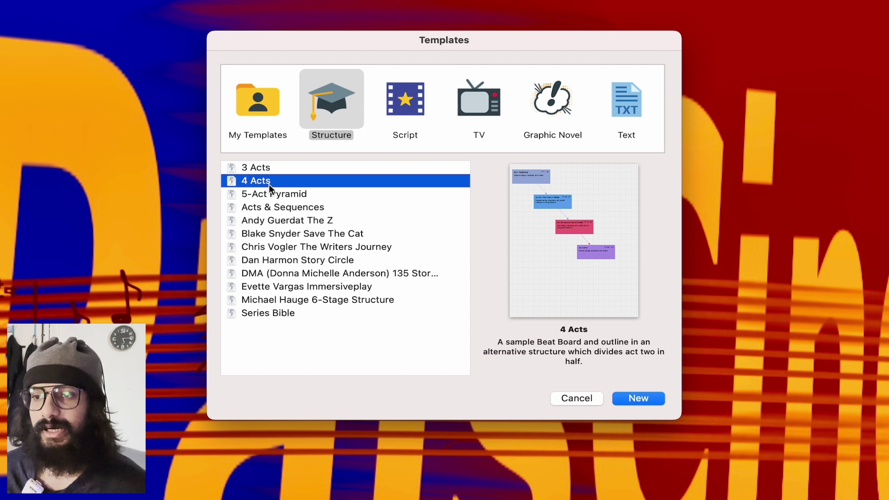
Preview the 3 Acts, 4 Acts, 5-Act Pyramid and Blake Snyder Save The Cat templates in the Structure category
{"action": "left_click", "coordinate": [262, 174]}
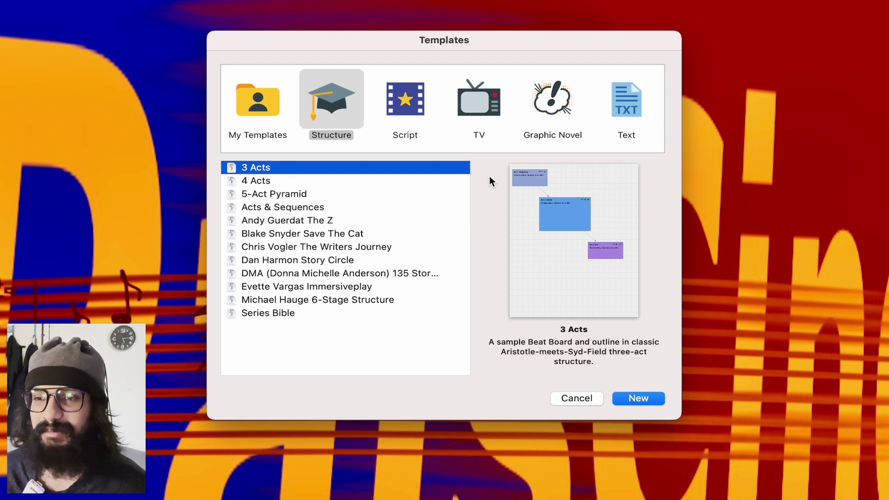
{"action": "left_click", "coordinate": [253, 184]}
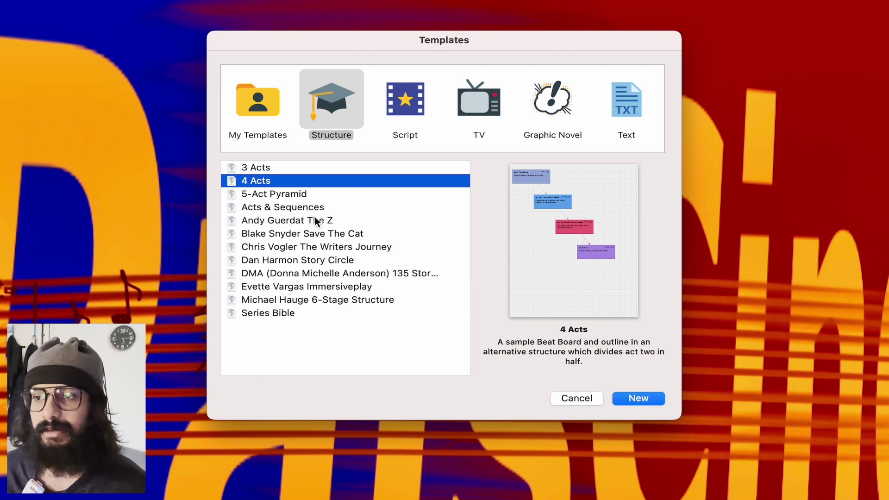
{"action": "left_click", "coordinate": [289, 194]}
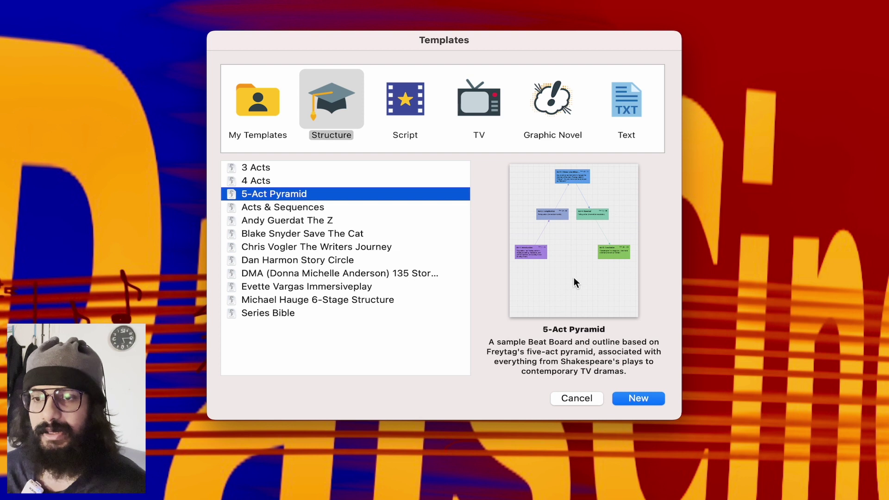
{"action": "left_click", "coordinate": [263, 234]}
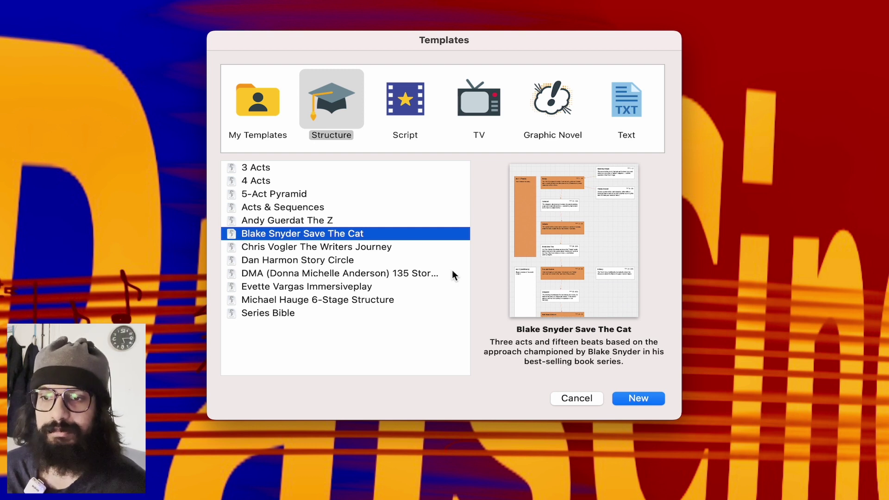
Show the Script category and preview its Stageplay, Screenplay, Outline and Index Cards for Outline templates
{"action": "left_click", "coordinate": [406, 92]}
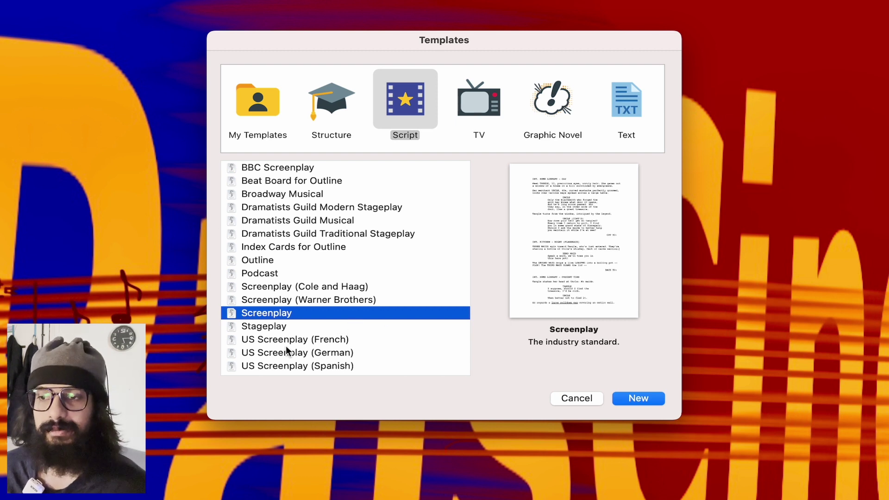
{"action": "left_click", "coordinate": [266, 327]}
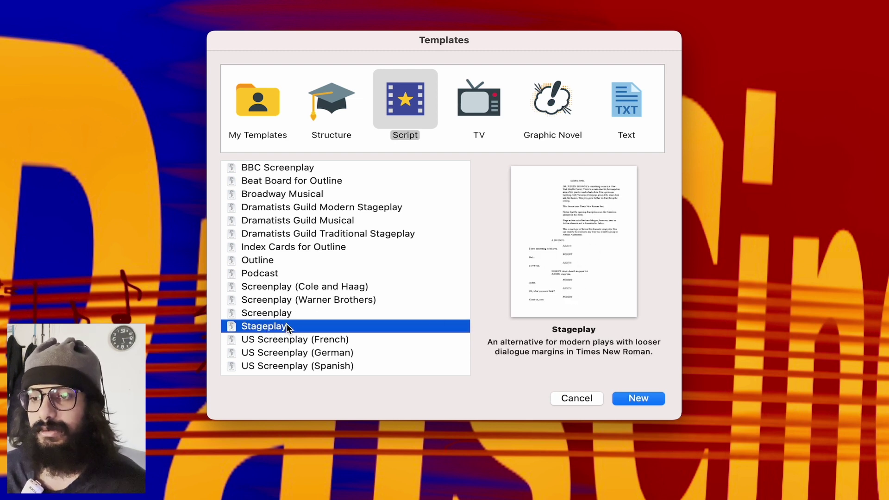
{"action": "left_click", "coordinate": [269, 312]}
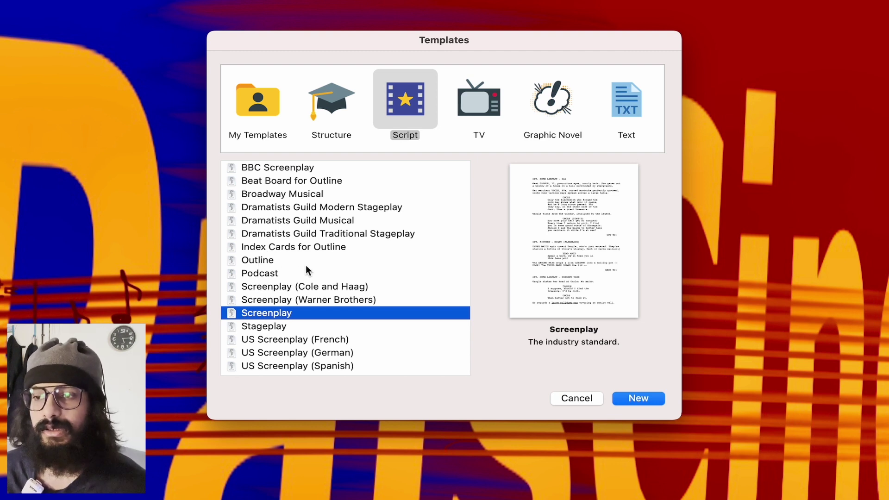
{"action": "left_click", "coordinate": [253, 262]}
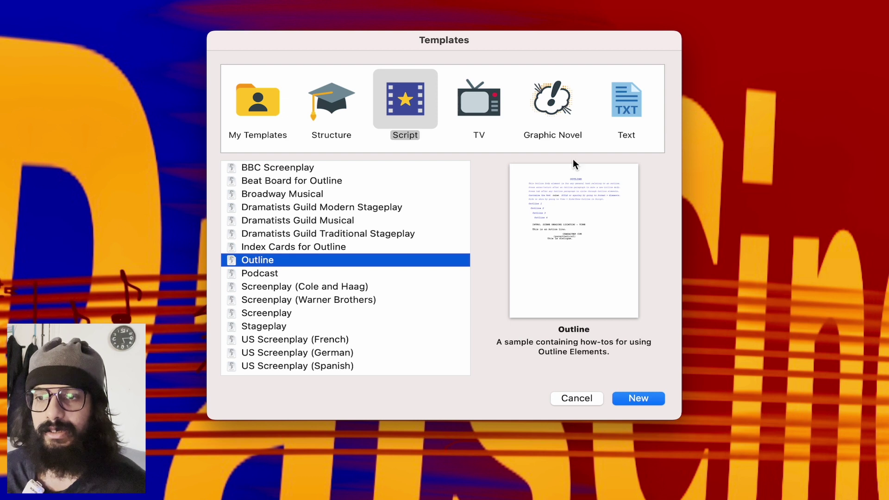
{"action": "left_click", "coordinate": [271, 248]}
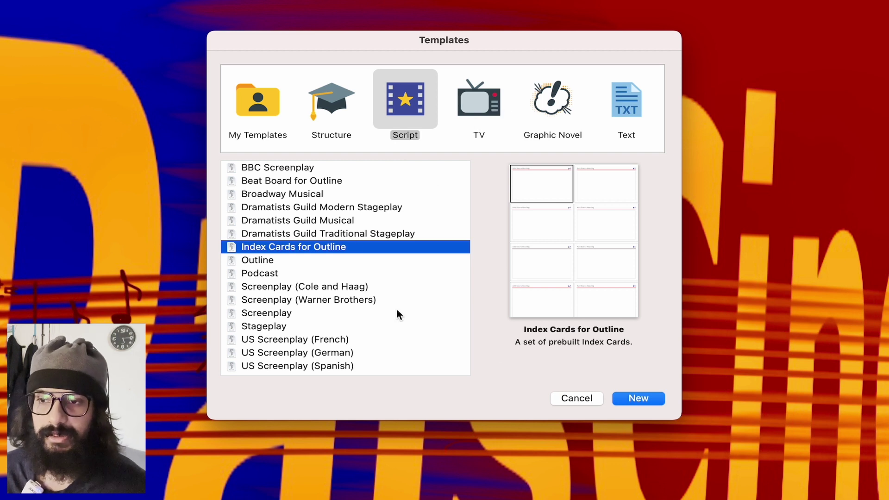
Look through the TV and Graphic Novel template categories, and preview the standard Graphic Novel template
{"action": "left_click", "coordinate": [481, 106]}
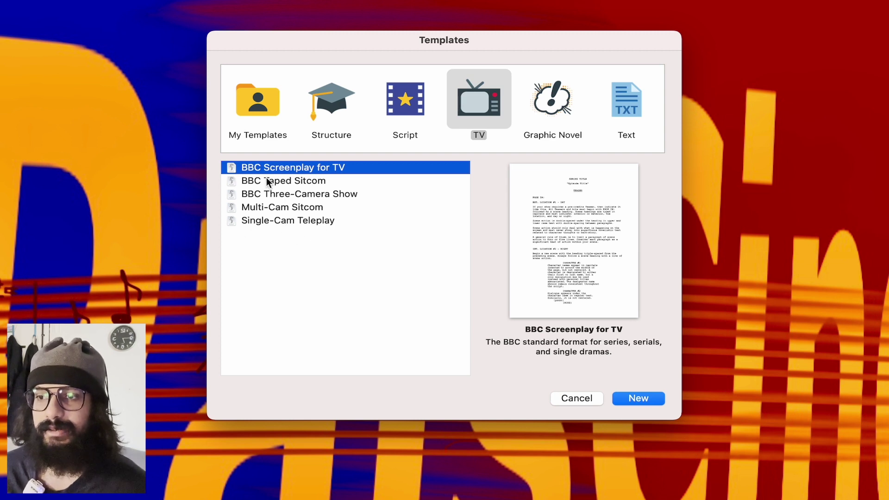
{"action": "left_click", "coordinate": [542, 108]}
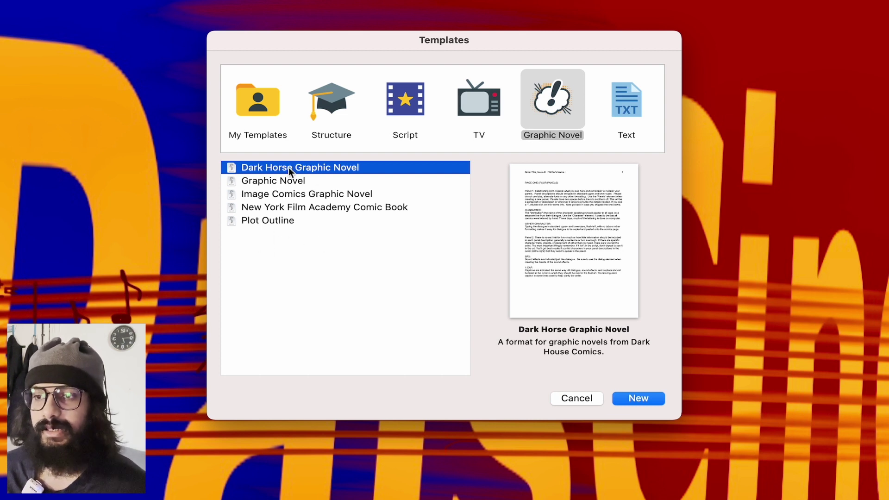
{"action": "left_click", "coordinate": [296, 180]}
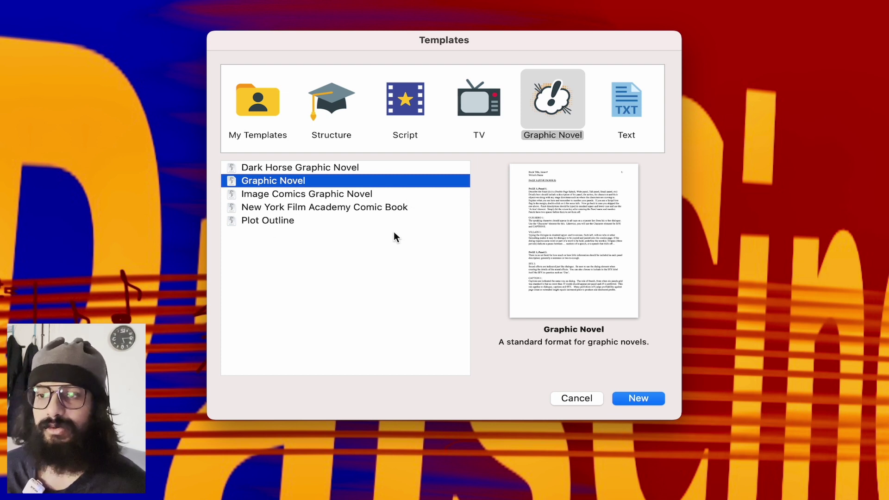
Preview the Text Outline, Text Document, Query Letter and Treatment templates in the Text category, and return to the Script category
{"action": "left_click", "coordinate": [628, 113]}
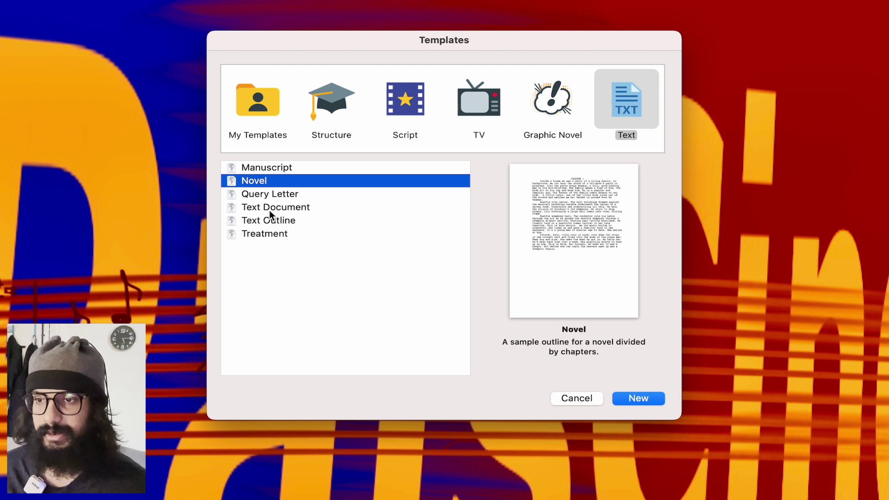
{"action": "left_click", "coordinate": [281, 222]}
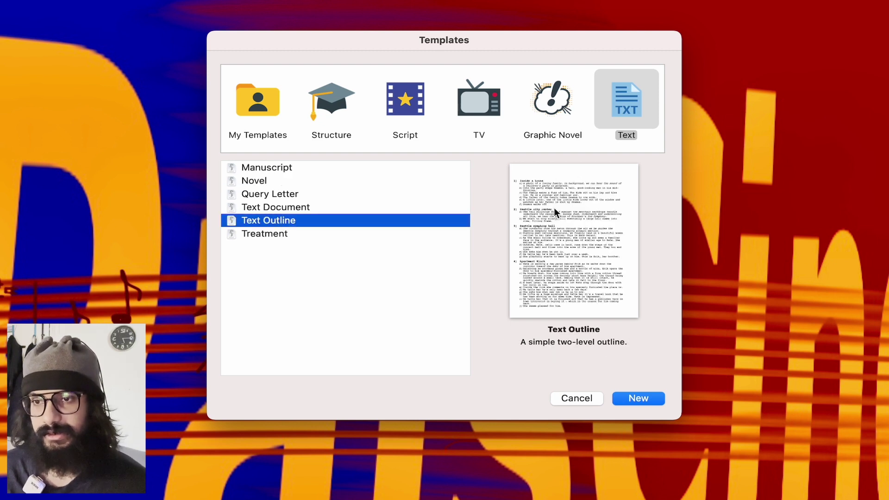
{"action": "left_click", "coordinate": [298, 209]}
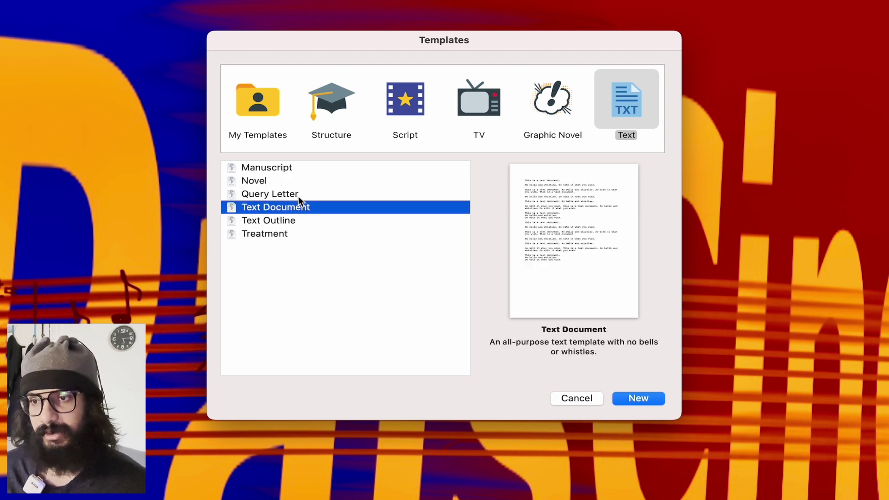
{"action": "left_click", "coordinate": [298, 193]}
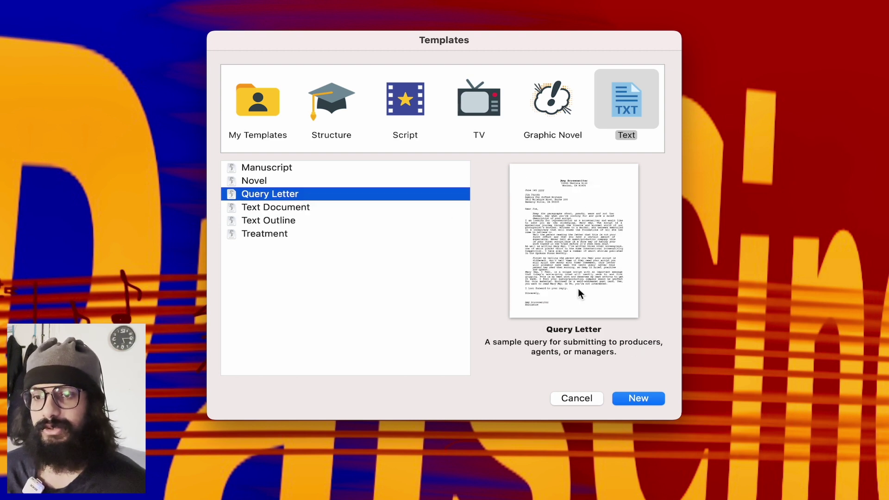
{"action": "left_click", "coordinate": [261, 236]}
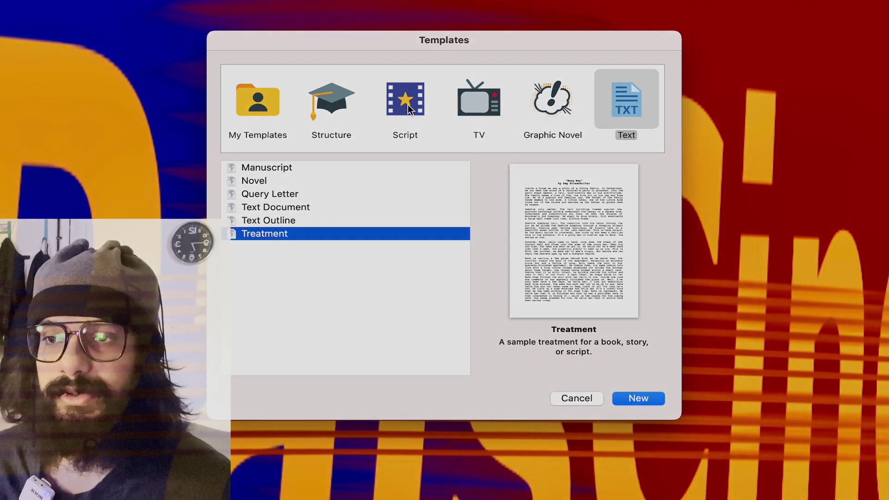
{"action": "left_click", "coordinate": [405, 102]}
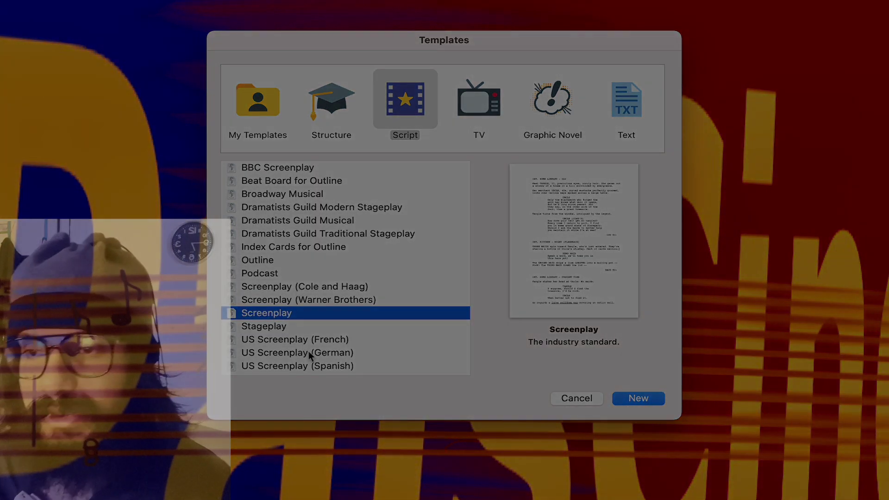